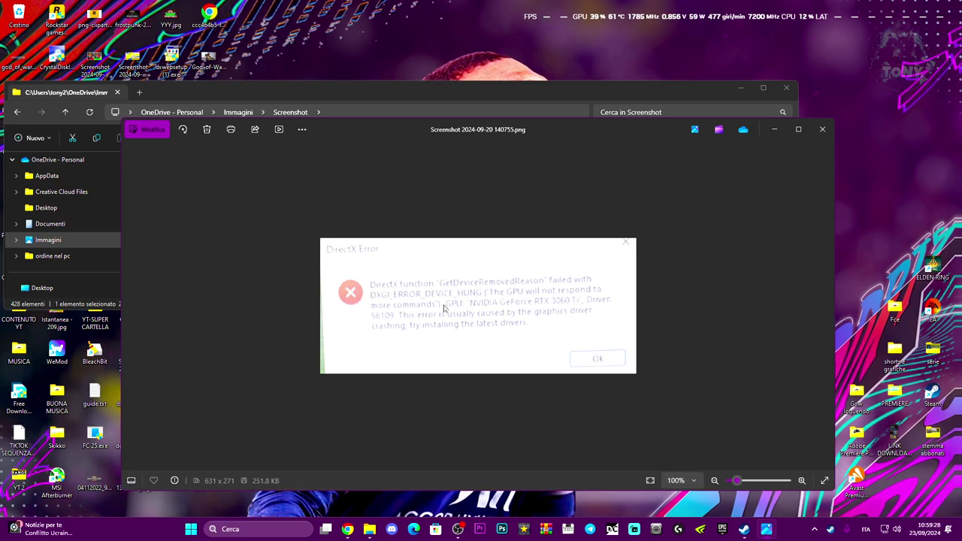
Clear the error screenshot and its folder window, and place the FC 25 folder and FC 25.rar side by side mid-desktop.
{"action": "left_click", "coordinate": [774, 129]}
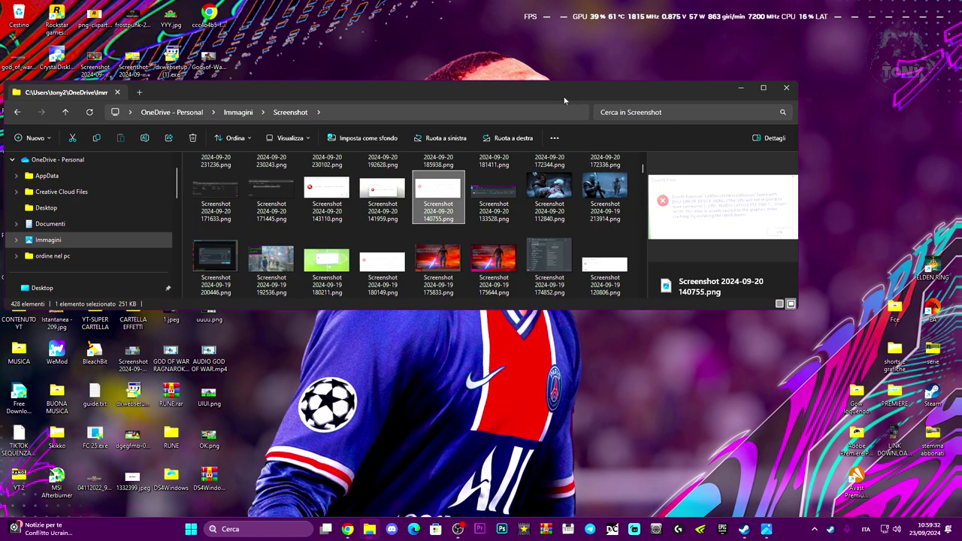
{"action": "left_click", "coordinate": [786, 88]}
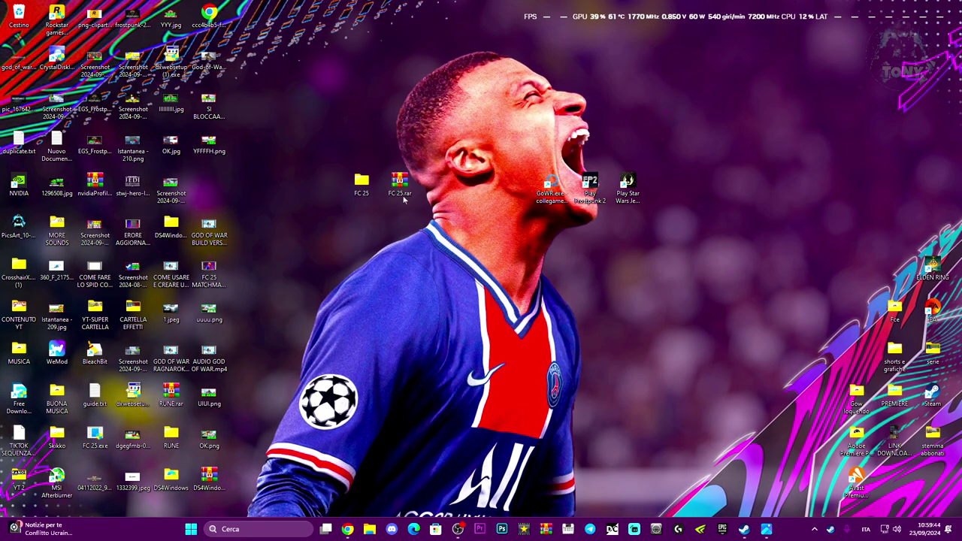
{"action": "left_click_drag", "start_coordinate": [403, 197], "coordinate": [442, 323]}
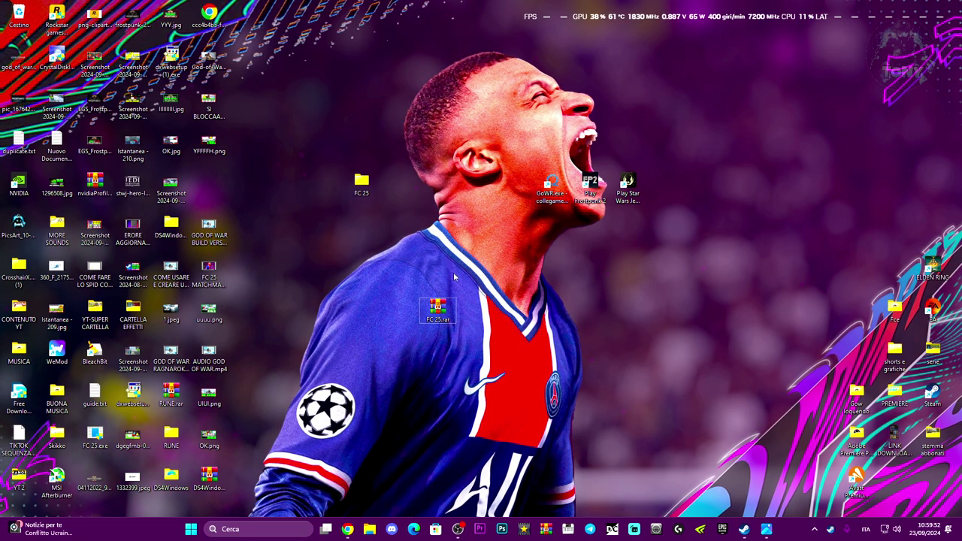
{"action": "left_click_drag", "start_coordinate": [361, 184], "coordinate": [393, 307]}
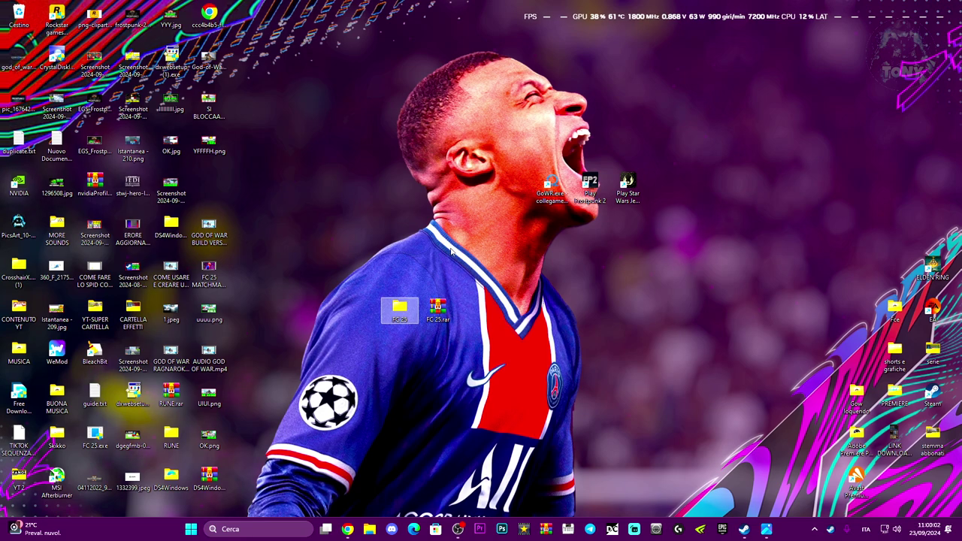
Extract FC 25.rar with WinRAR into its own FC 25 folder on the desktop.
{"action": "left_click", "coordinate": [439, 310]}
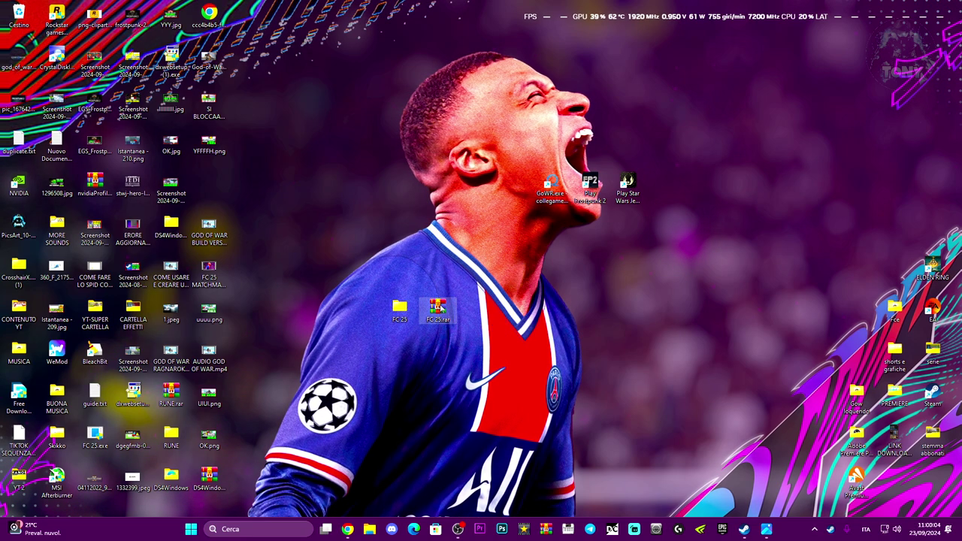
{"action": "right_click", "coordinate": [442, 323]}
{"action": "mouse_move", "coordinate": [478, 283]}
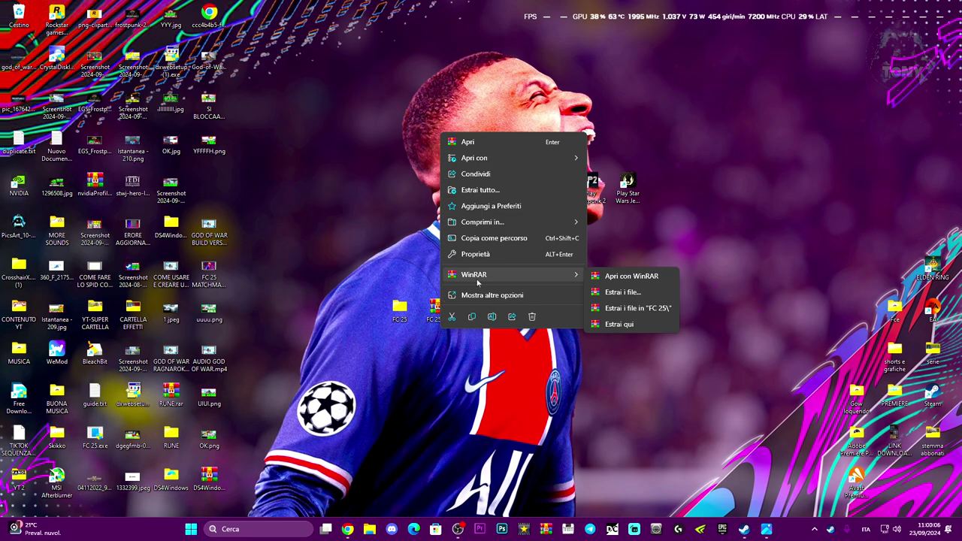
{"action": "left_click", "coordinate": [655, 308]}
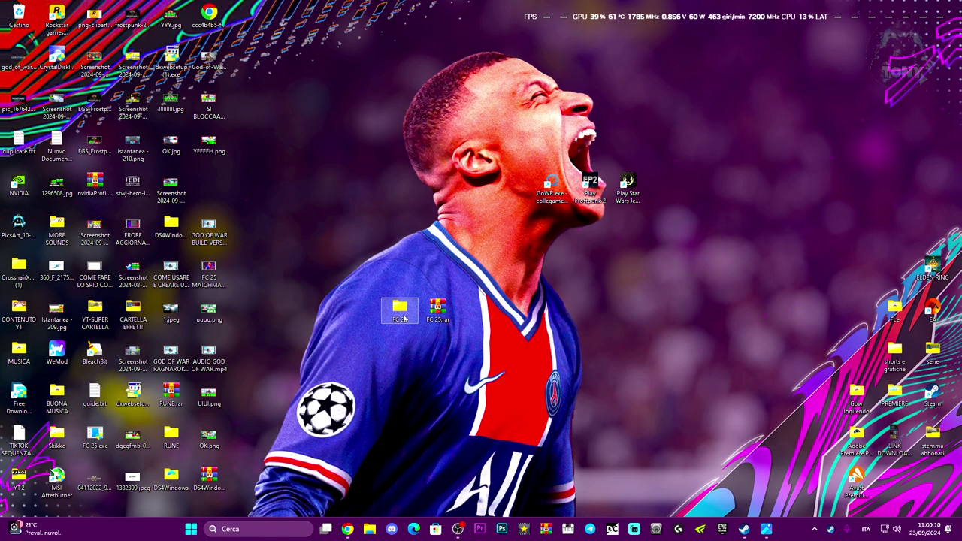
Open the DirectX_12_Setup folder inside DIRECTX INSTALL of the extracted FC 25 folder.
{"action": "double_click", "coordinate": [403, 310]}
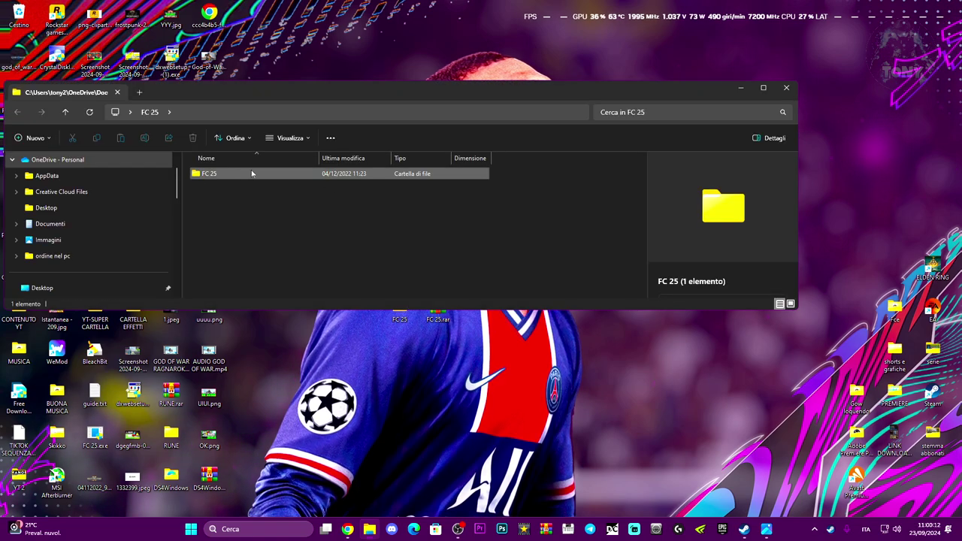
{"action": "double_click", "coordinate": [251, 173]}
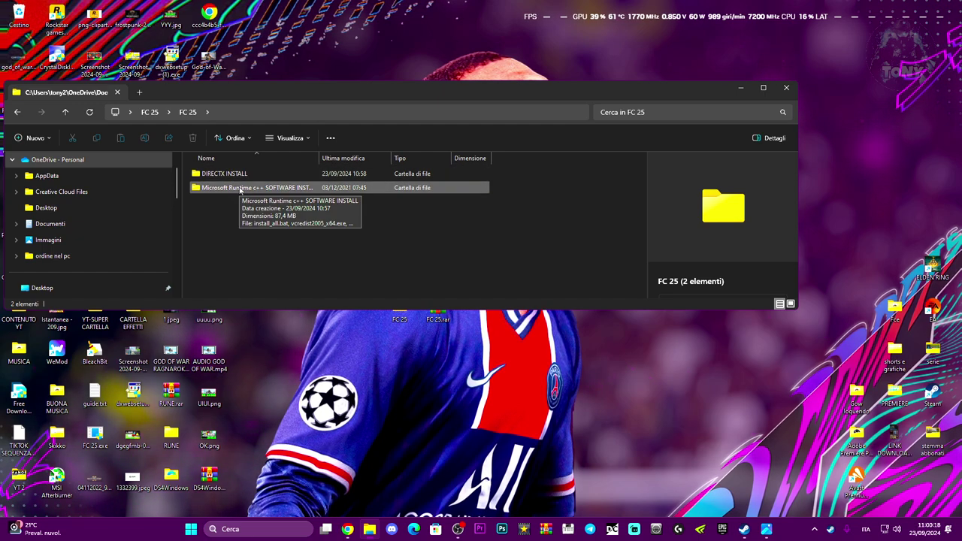
{"action": "double_click", "coordinate": [269, 176]}
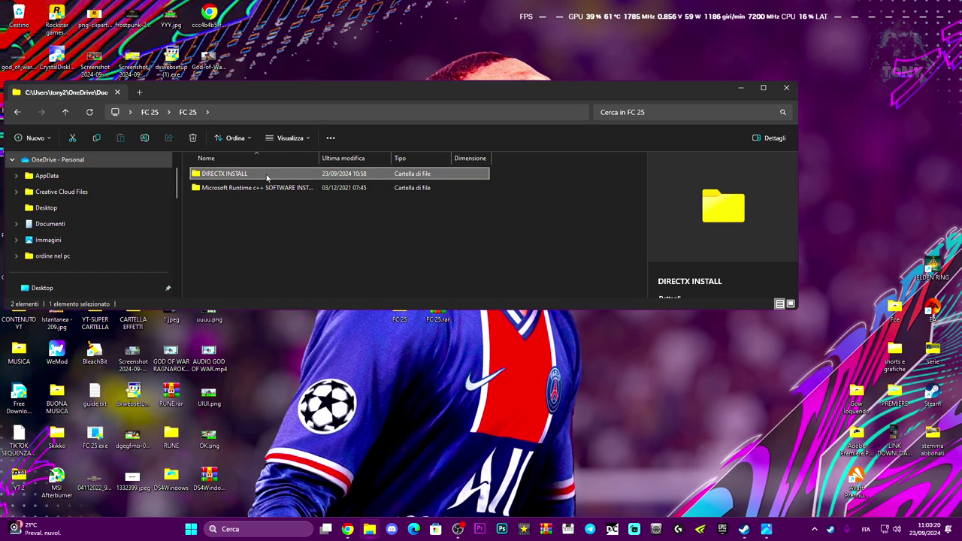
{"action": "left_click", "coordinate": [278, 187]}
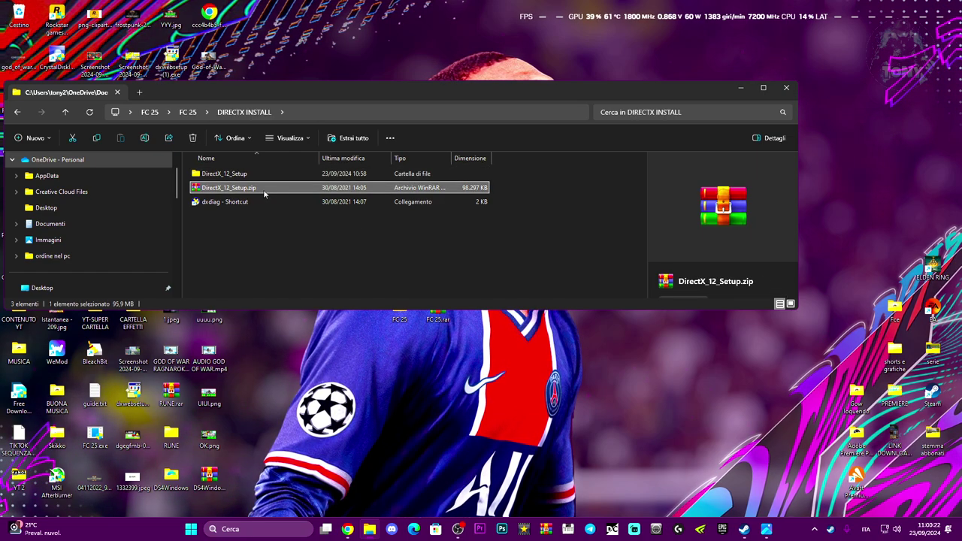
{"action": "left_click", "coordinate": [224, 175]}
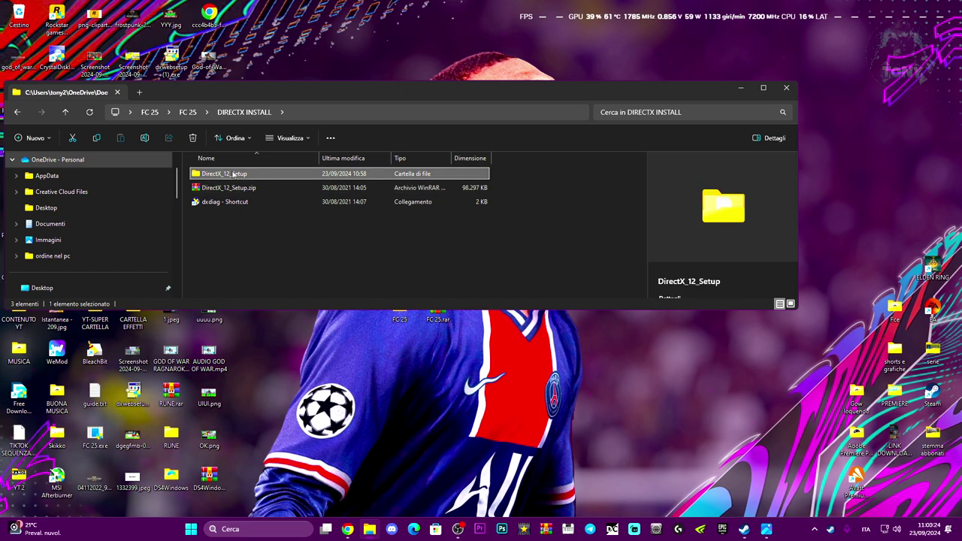
{"action": "double_click", "coordinate": [262, 177]}
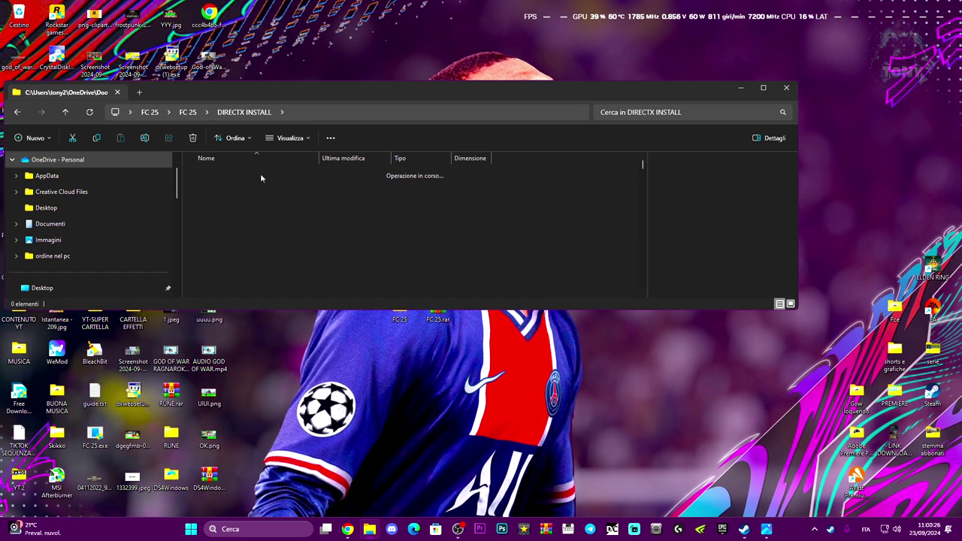
Copy the full path of the DirectX_12_Setup folder and minimize the folder window.
{"action": "scroll", "coordinate": [334, 244], "scroll_direction": "down", "scroll_amount": 20}
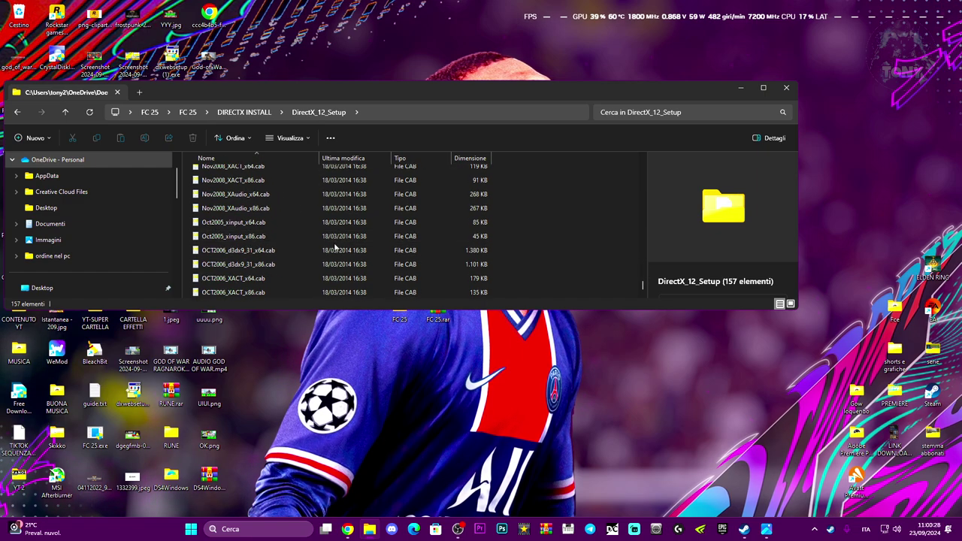
{"action": "scroll", "coordinate": [336, 244], "scroll_direction": "up", "scroll_amount": 20}
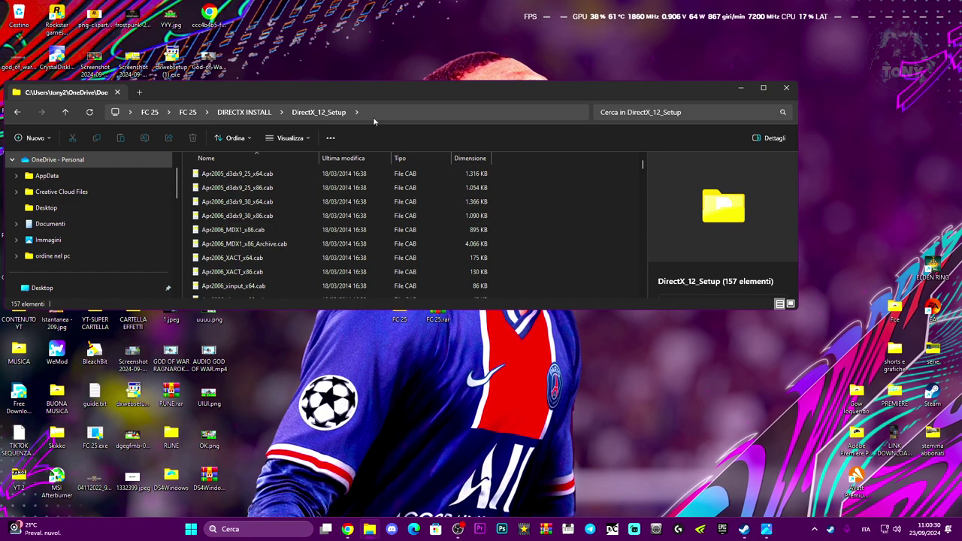
{"action": "left_click", "coordinate": [450, 112]}
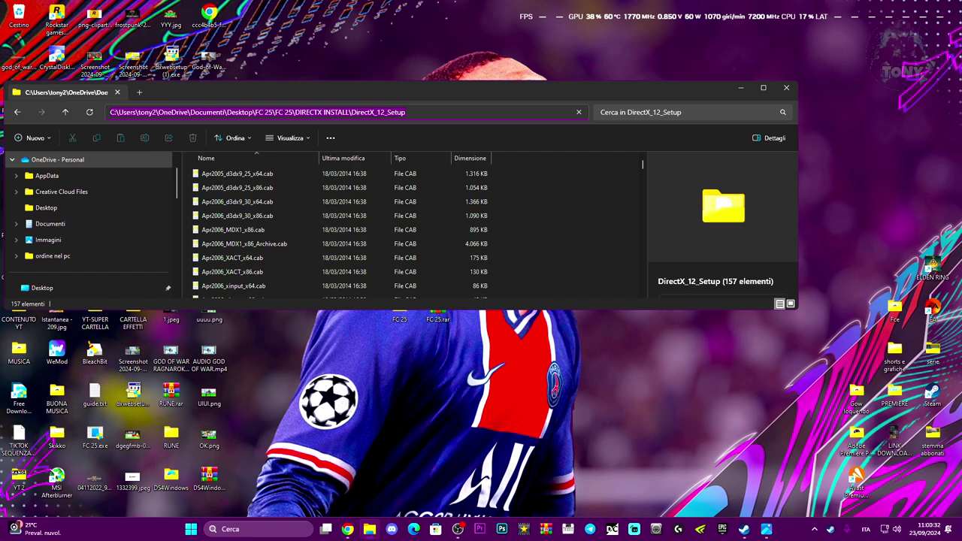
{"action": "right_click", "coordinate": [403, 115]}
{"action": "left_click", "coordinate": [427, 141]}
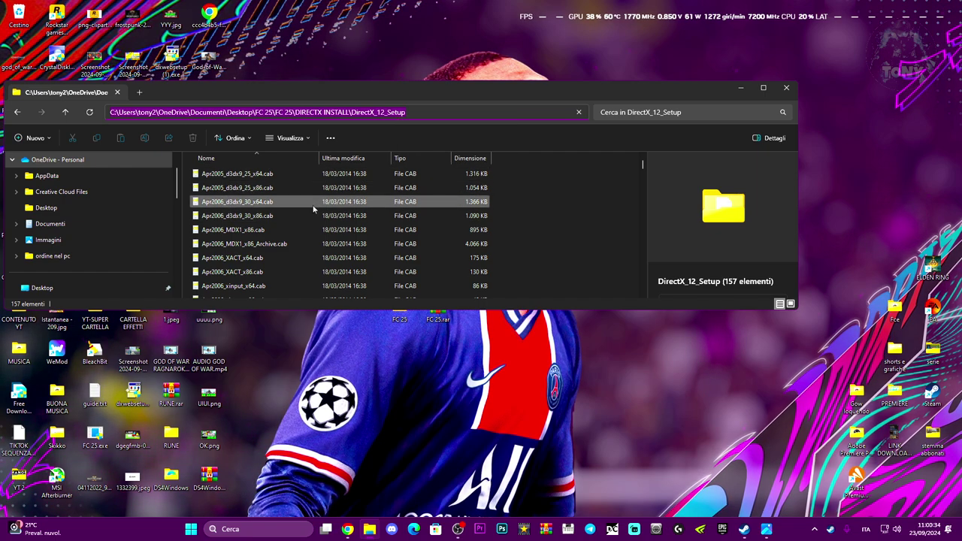
{"action": "left_click", "coordinate": [740, 88]}
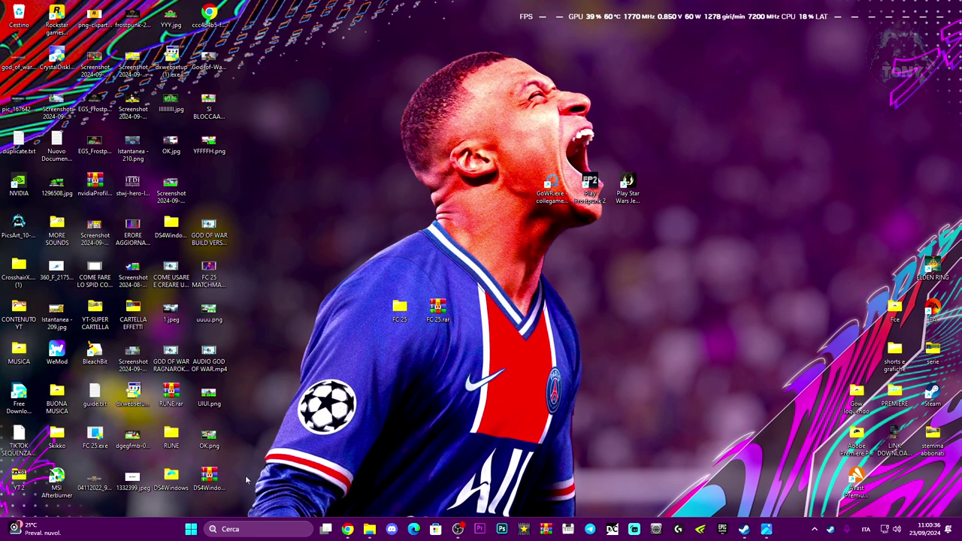
Open Device Manager and expand the display adapters category (Schede video).
{"action": "right_click", "coordinate": [191, 528]}
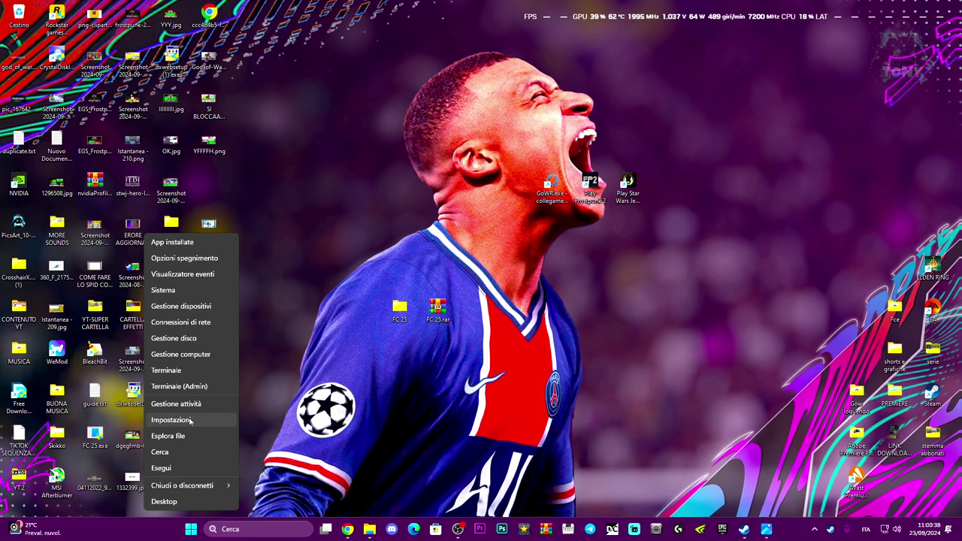
{"action": "left_click", "coordinate": [181, 308]}
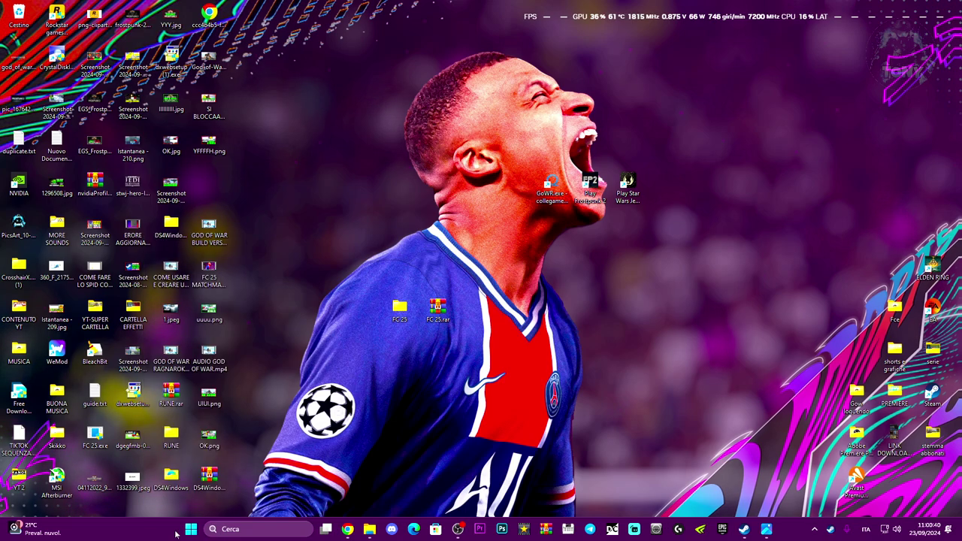
{"action": "left_click_drag", "start_coordinate": [200, 37], "coordinate": [532, 52]}
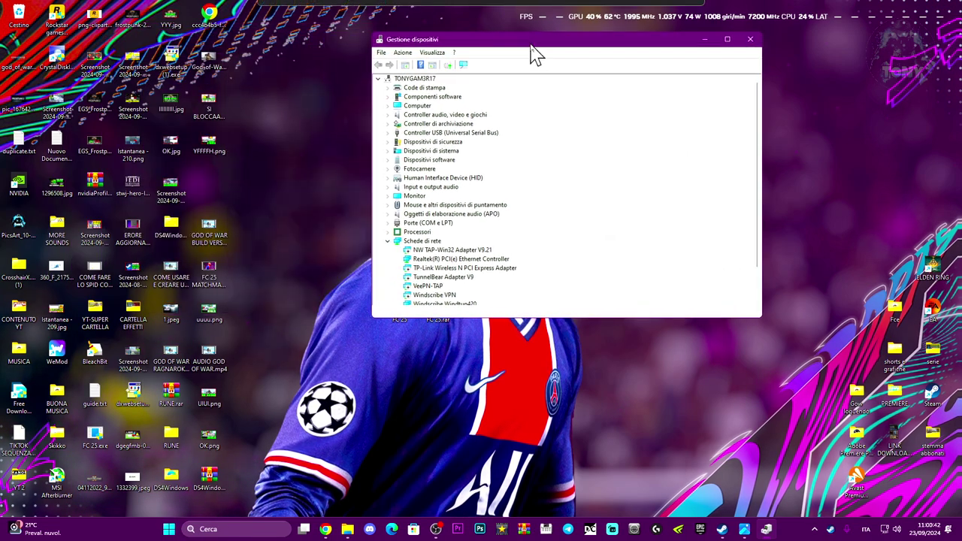
{"action": "scroll", "coordinate": [451, 225], "scroll_direction": "down", "scroll_amount": 2}
{"action": "left_click", "coordinate": [445, 277]}
{"action": "double_click", "coordinate": [443, 278]}
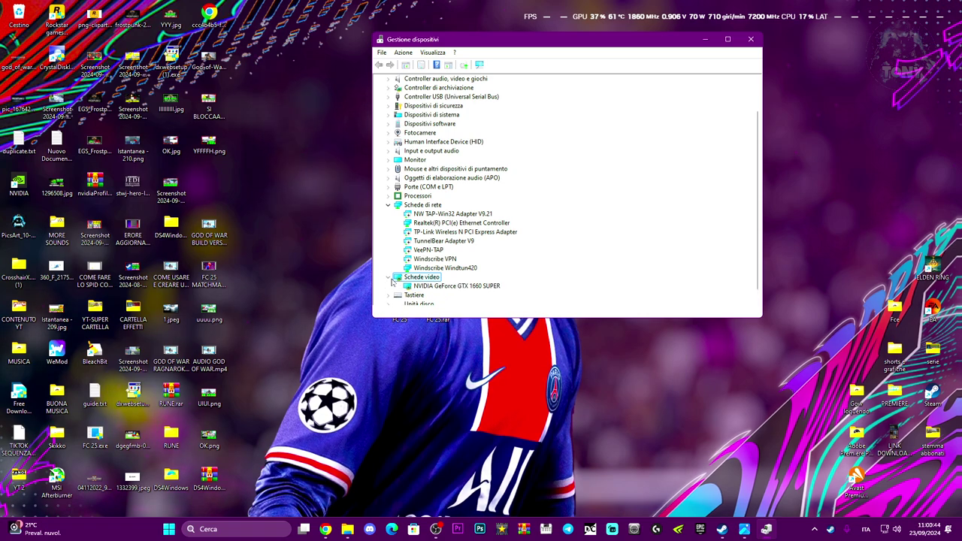
Start a driver update for the NVIDIA GeForce GTX 1660 SUPER, choosing to search for drivers on the computer.
{"action": "left_click", "coordinate": [438, 287]}
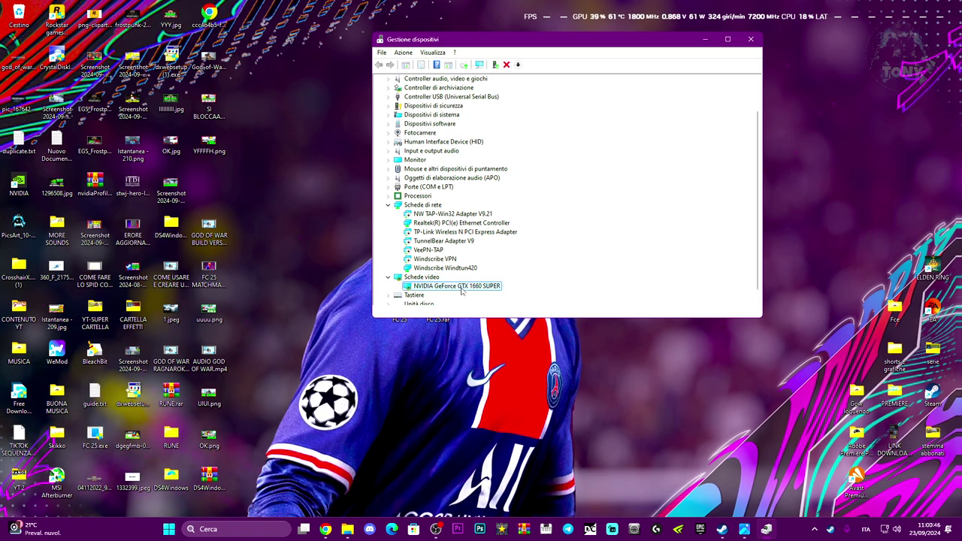
{"action": "right_click", "coordinate": [457, 291]}
{"action": "left_click", "coordinate": [470, 297]}
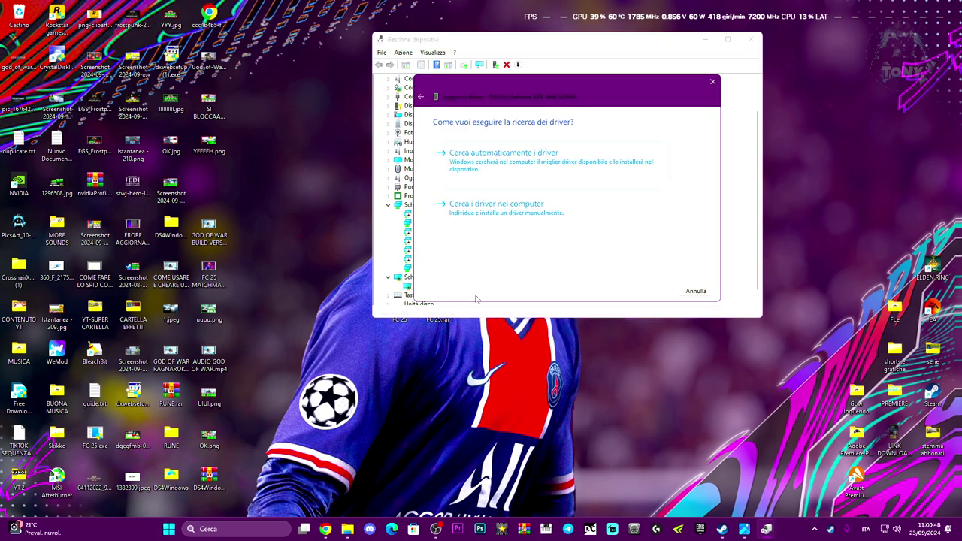
{"action": "left_click", "coordinate": [504, 214]}
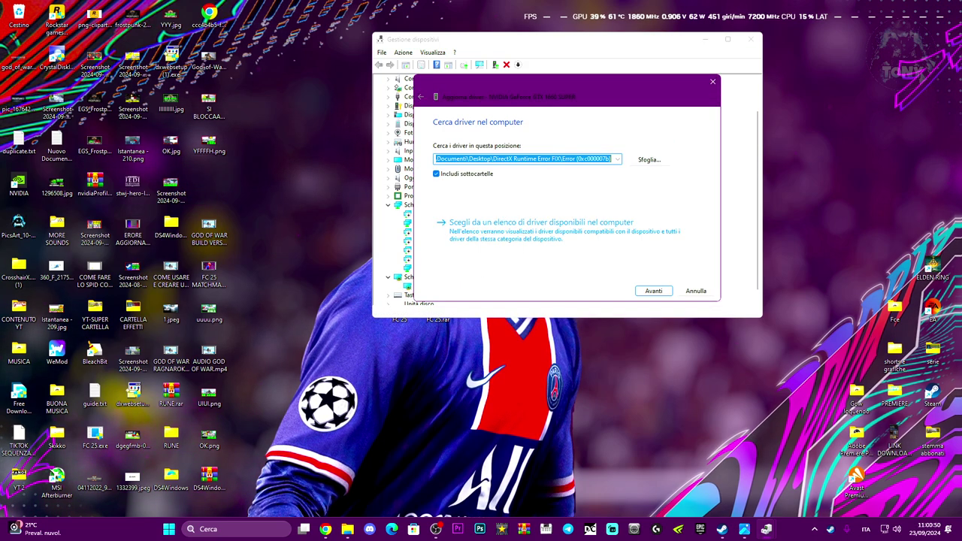
Set the driver location to the copied DirectX_12_Setup path, run the driver search, and close the wizard and Device Manager.
{"action": "left_click", "coordinate": [617, 158]}
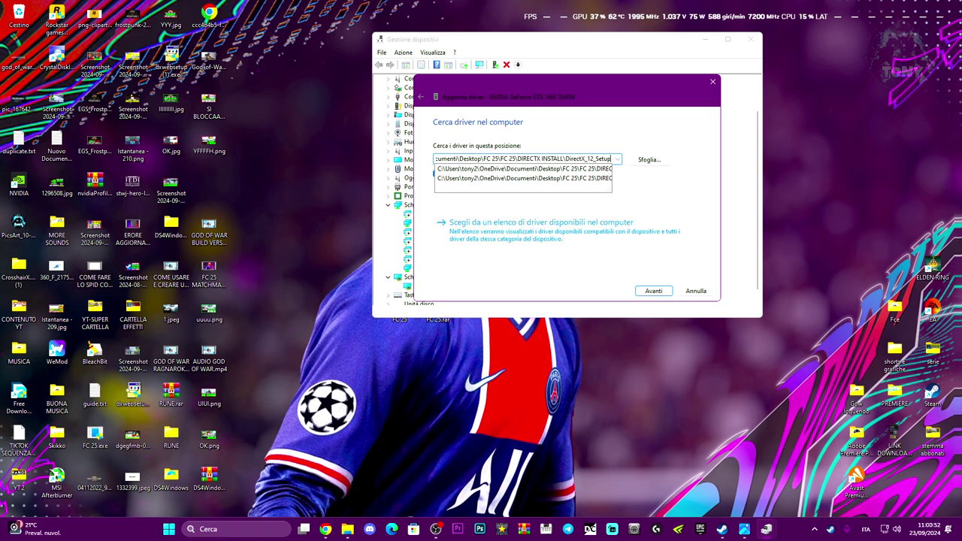
{"action": "left_click", "coordinate": [615, 186]}
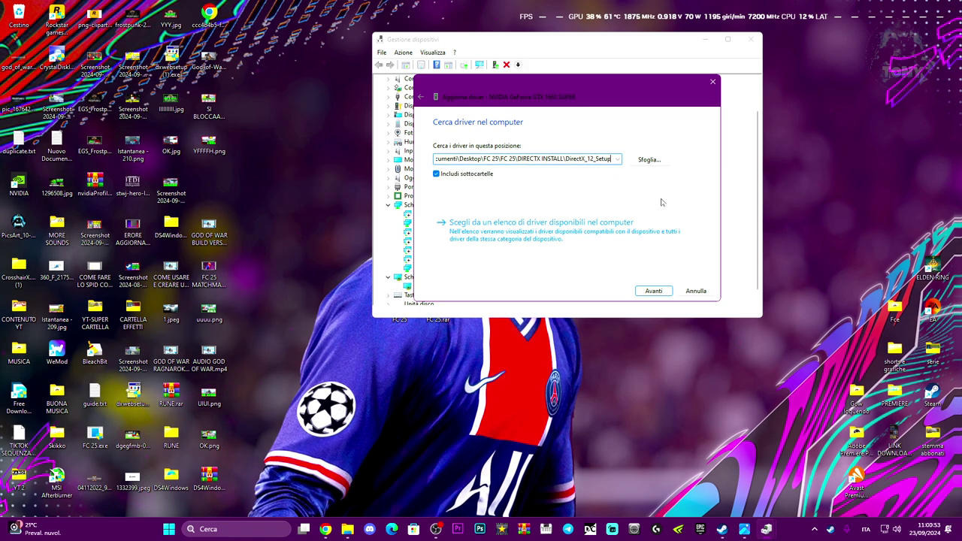
{"action": "left_click", "coordinate": [646, 293]}
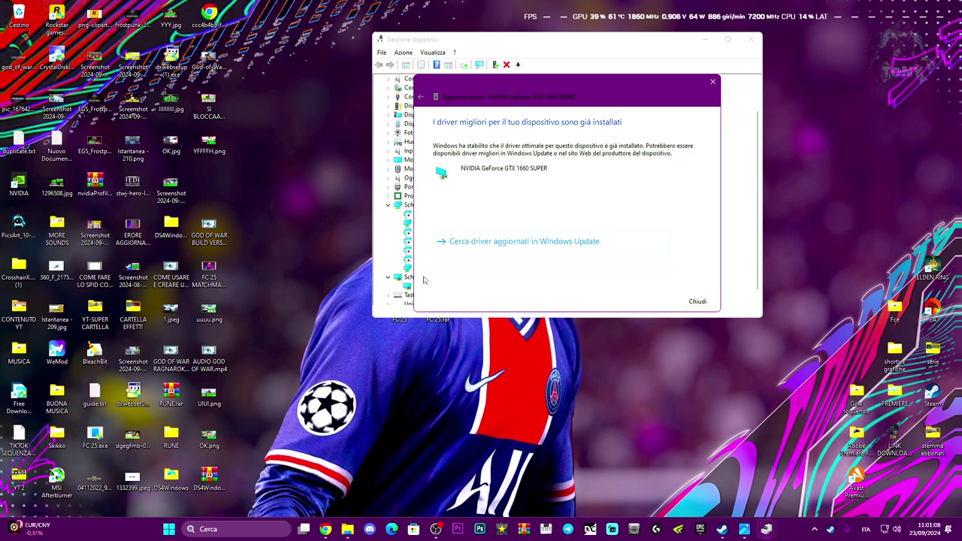
{"action": "left_click", "coordinate": [697, 301]}
{"action": "left_click", "coordinate": [751, 40]}
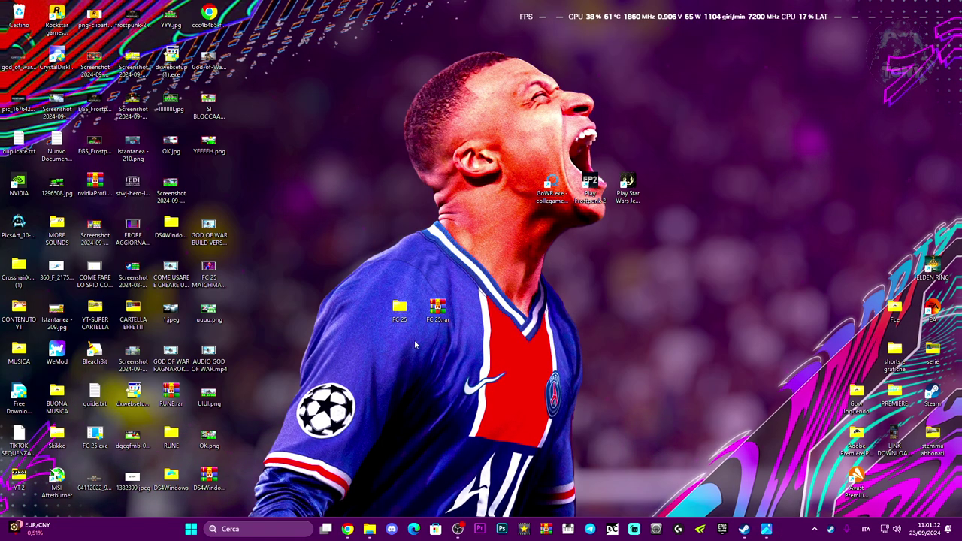
Open the Microsoft Runtime c++ SOFTWARE INSTALL folder inside FC 25 and look through its installer files.
{"action": "double_click", "coordinate": [402, 313]}
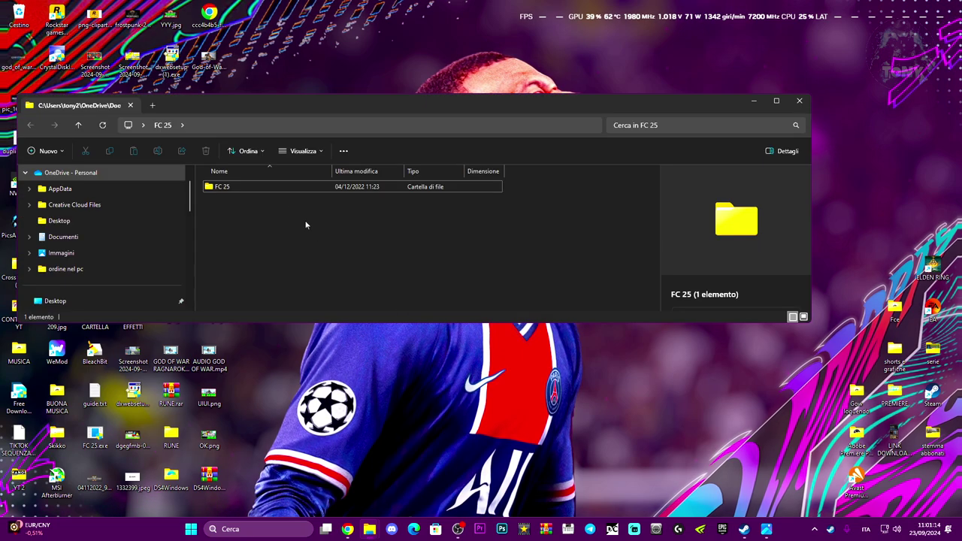
{"action": "double_click", "coordinate": [241, 186]}
{"action": "left_click", "coordinate": [256, 208]}
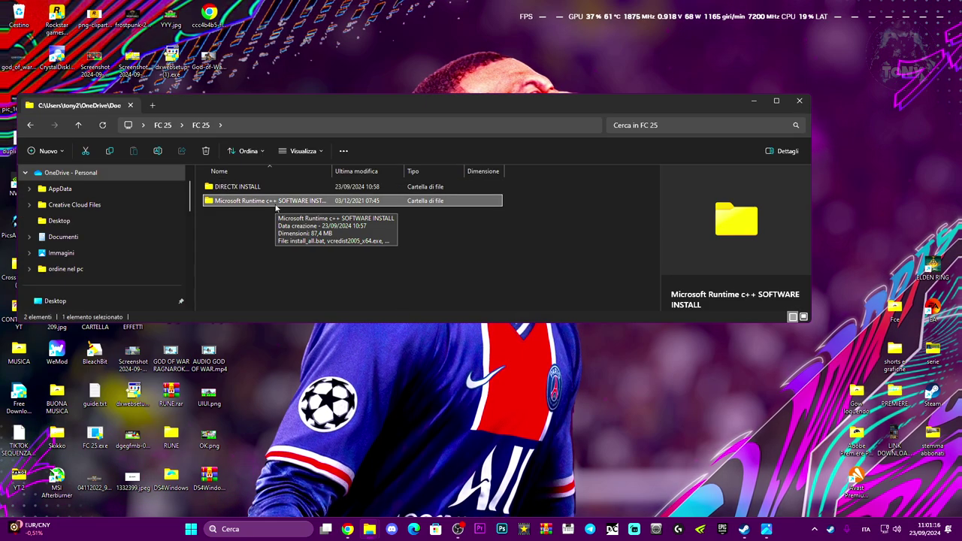
{"action": "double_click", "coordinate": [270, 208]}
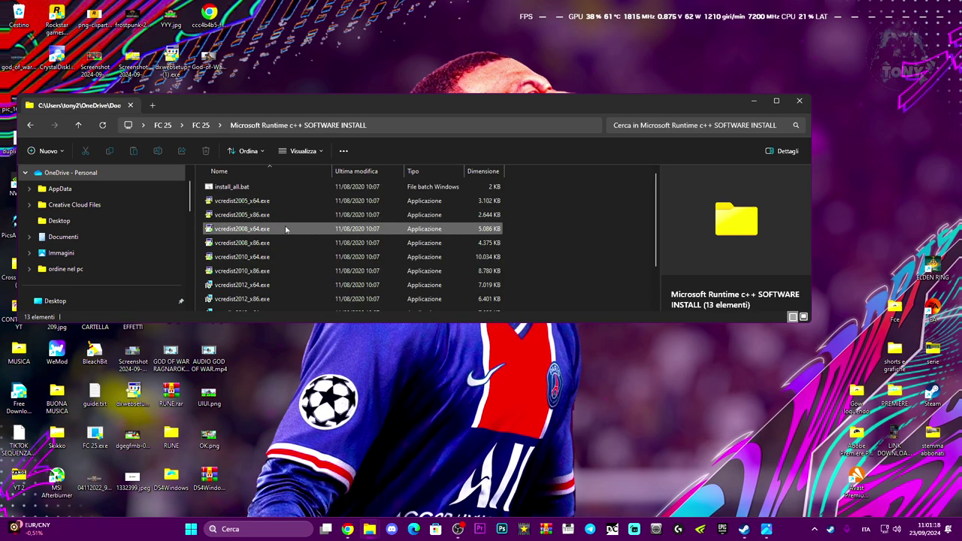
{"action": "scroll", "coordinate": [290, 233], "scroll_direction": "down", "scroll_amount": 2}
{"action": "scroll", "coordinate": [293, 241], "scroll_direction": "up", "scroll_amount": 2}
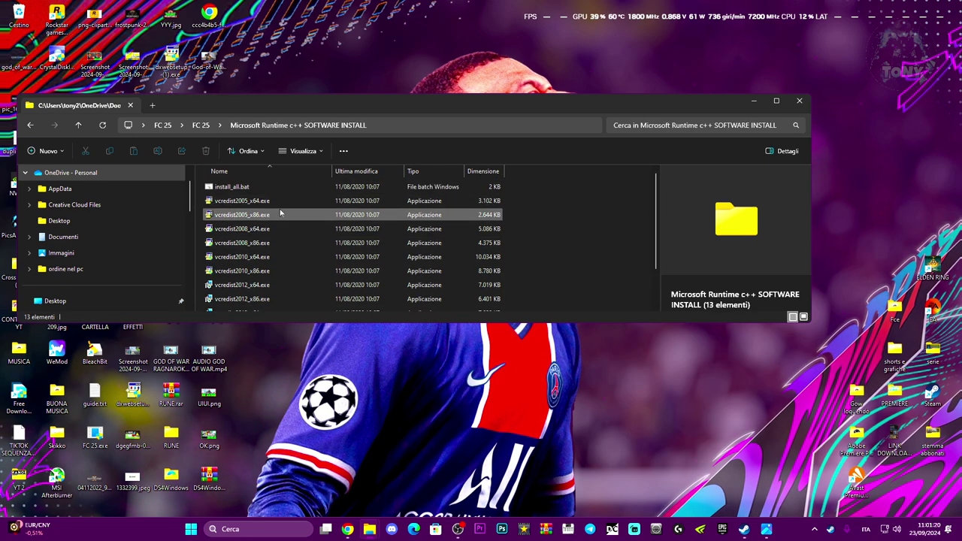
{"action": "scroll", "coordinate": [280, 222], "scroll_direction": "down", "scroll_amount": 2}
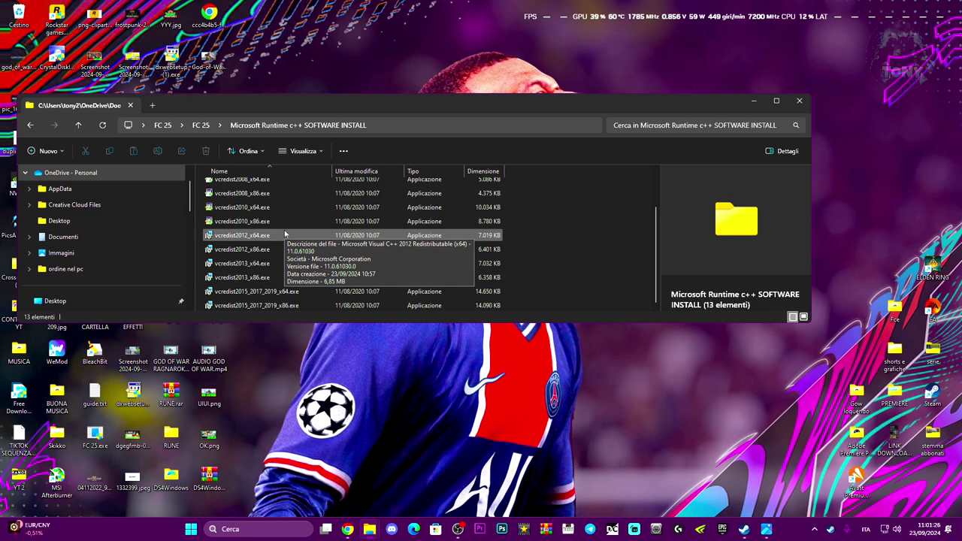
{"action": "scroll", "coordinate": [285, 235], "scroll_direction": "up", "scroll_amount": 2}
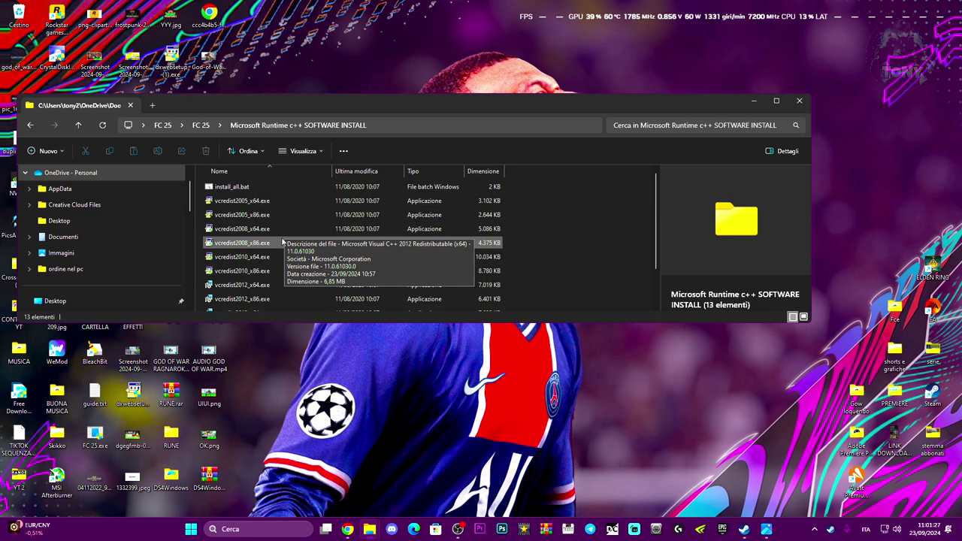
Run install_all.bat to install all the Visual C++ runtime packages, and close the folder window.
{"action": "left_click", "coordinate": [271, 188]}
{"action": "double_click", "coordinate": [271, 188]}
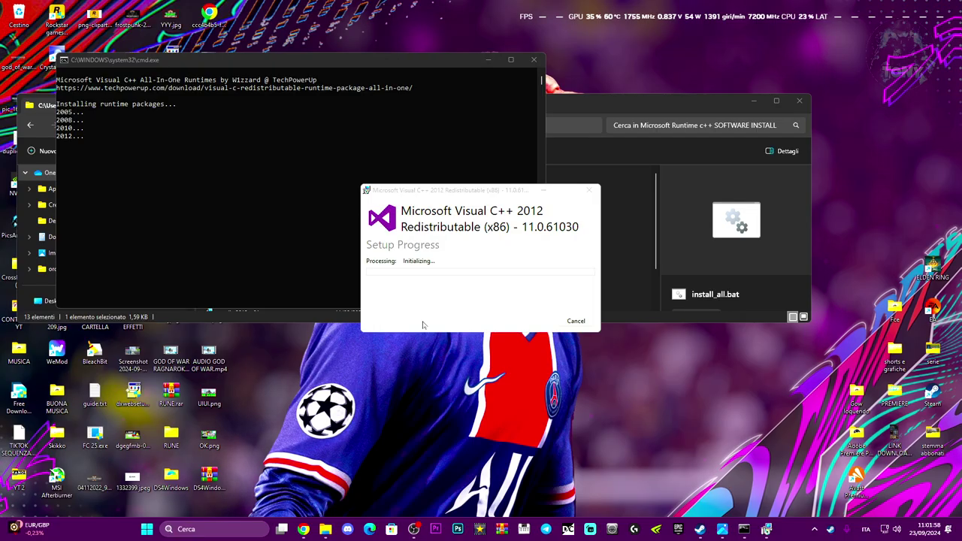
{"action": "left_click_drag", "start_coordinate": [484, 191], "coordinate": [320, 181]}
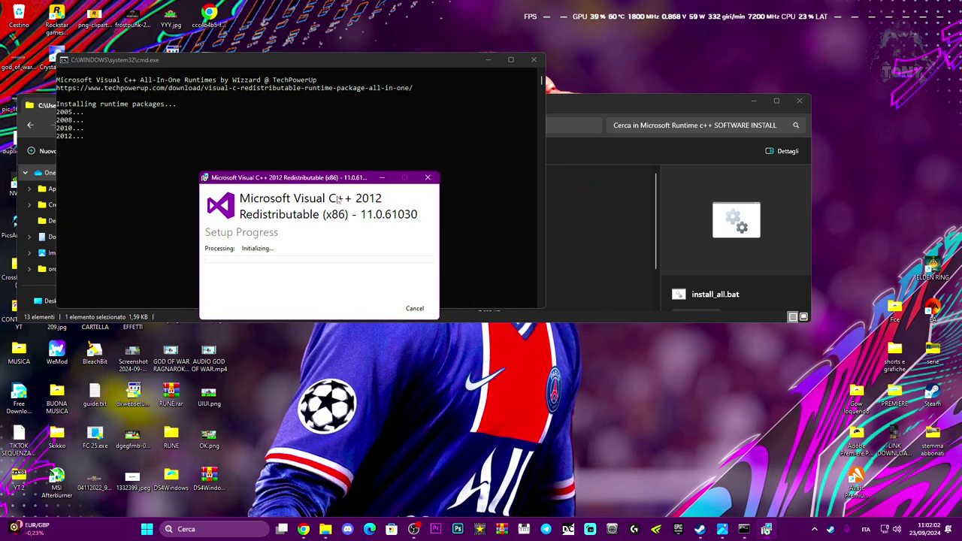
{"action": "left_click_drag", "start_coordinate": [316, 177], "coordinate": [366, 171]}
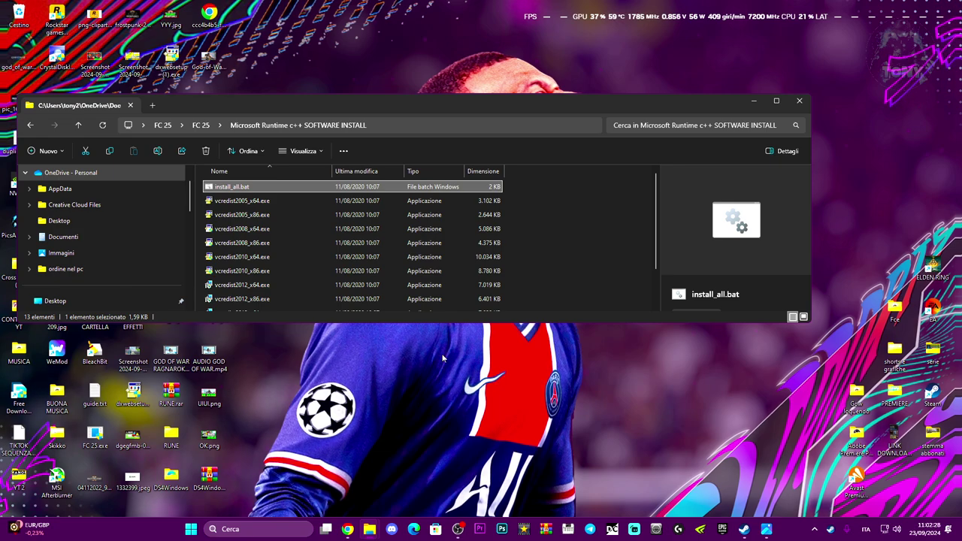
{"action": "left_click", "coordinate": [798, 100]}
Switch to Chrome, close the leftover tabs, search for "directx runtime" and open Microsoft's Web Installer DirectX End-User Runtime page.
{"action": "left_click", "coordinate": [347, 529]}
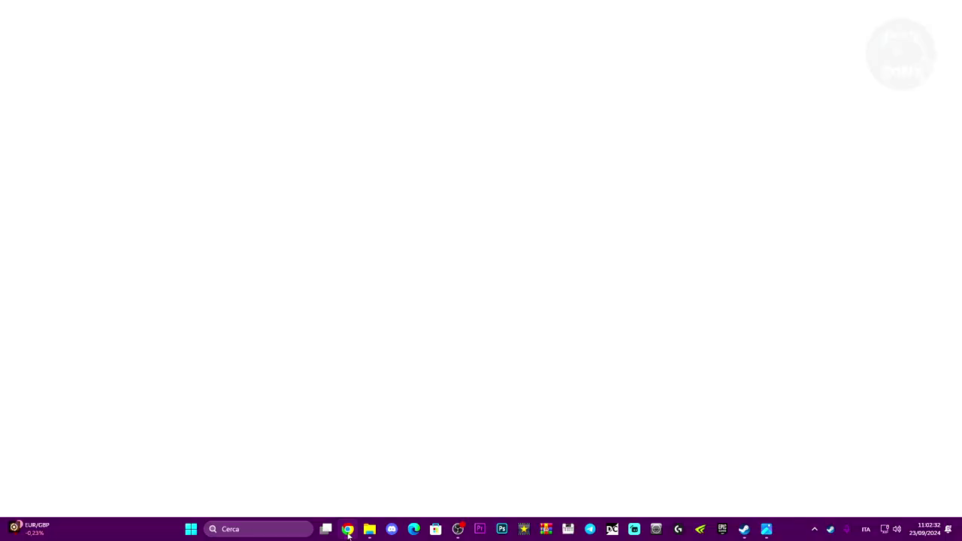
{"action": "left_click", "coordinate": [264, 10]}
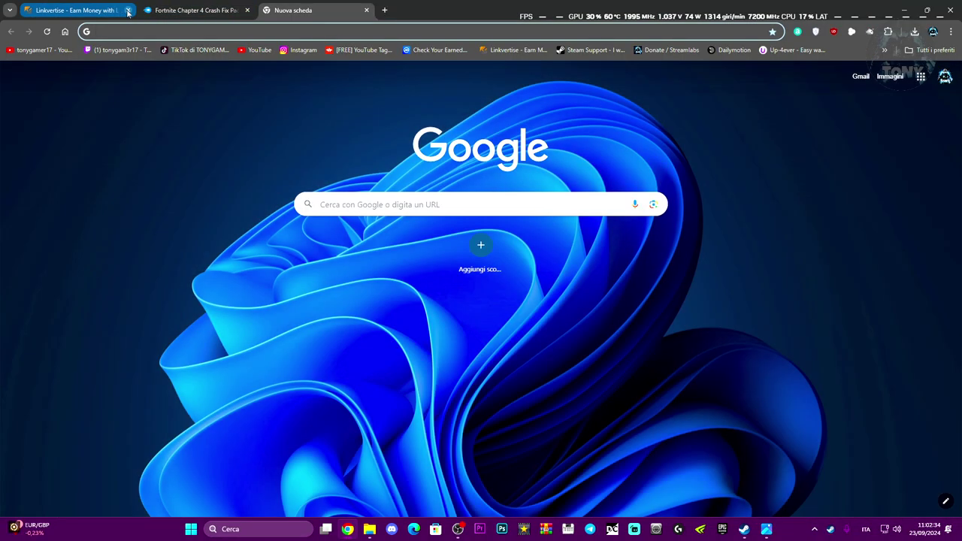
{"action": "left_click", "coordinate": [128, 9]}
{"action": "left_click", "coordinate": [128, 10]}
{"action": "type", "text": "DIRECTX"}
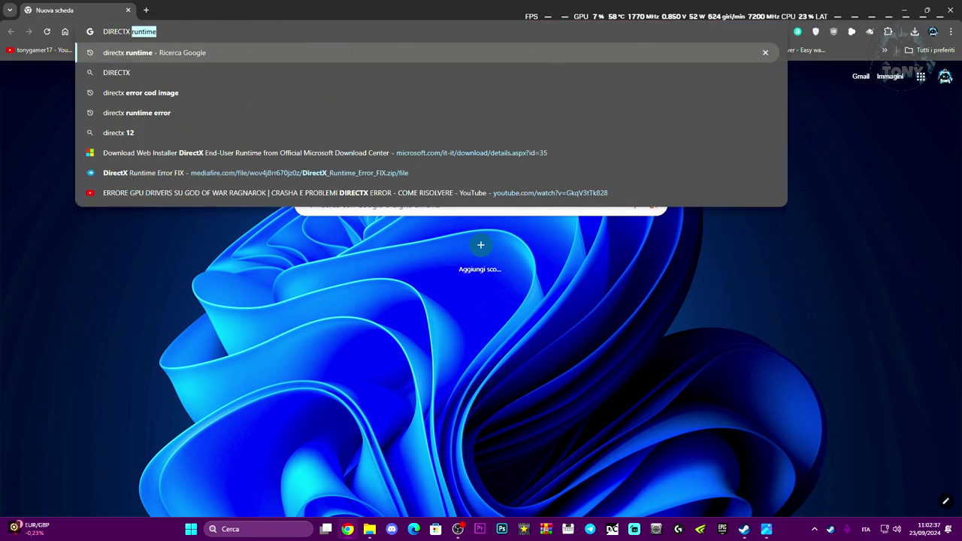
{"action": "key", "text": "Return"}
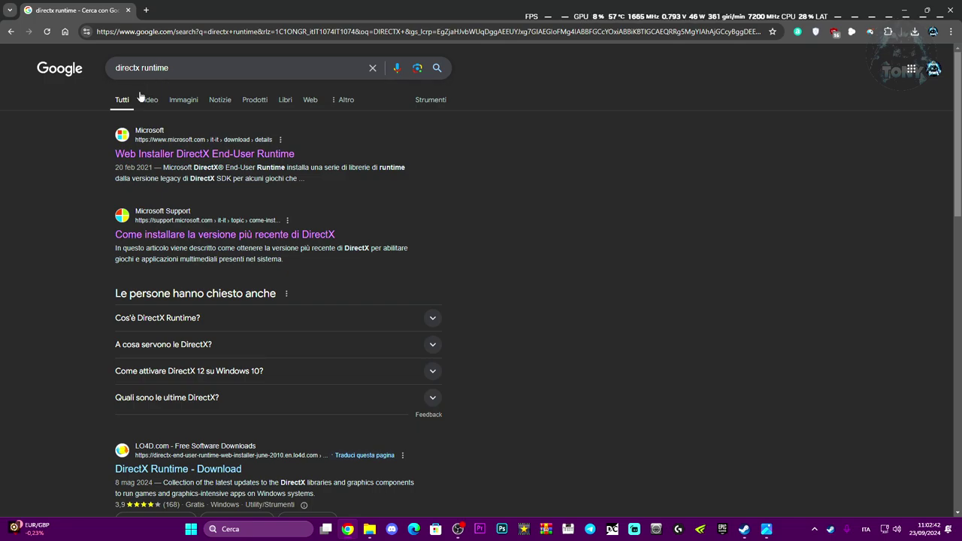
{"action": "left_click", "coordinate": [156, 154]}
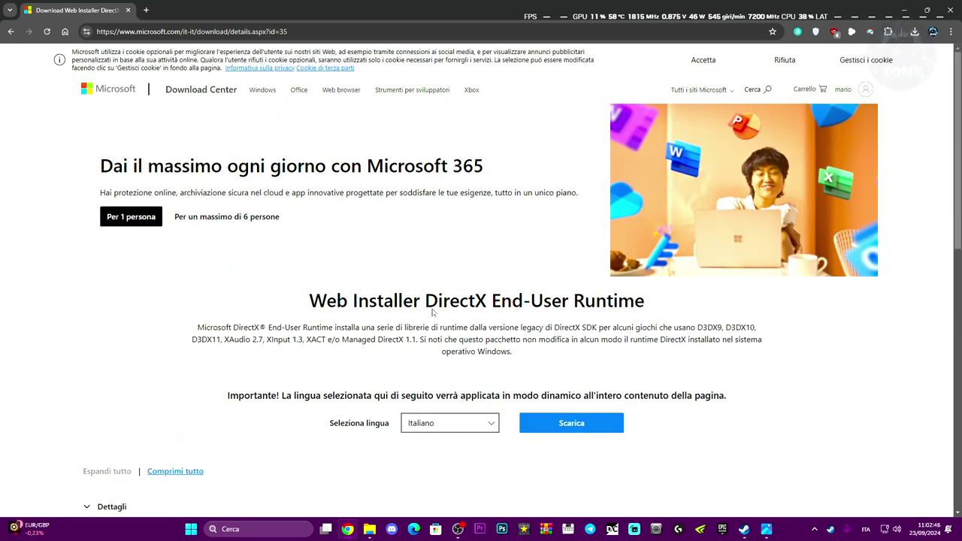
Download the DirectX End-User Runtime web installer in Italiano, go through its licence agreement page, and cancel the setup at the Bing Toolbar offer.
{"action": "left_click", "coordinate": [566, 423]}
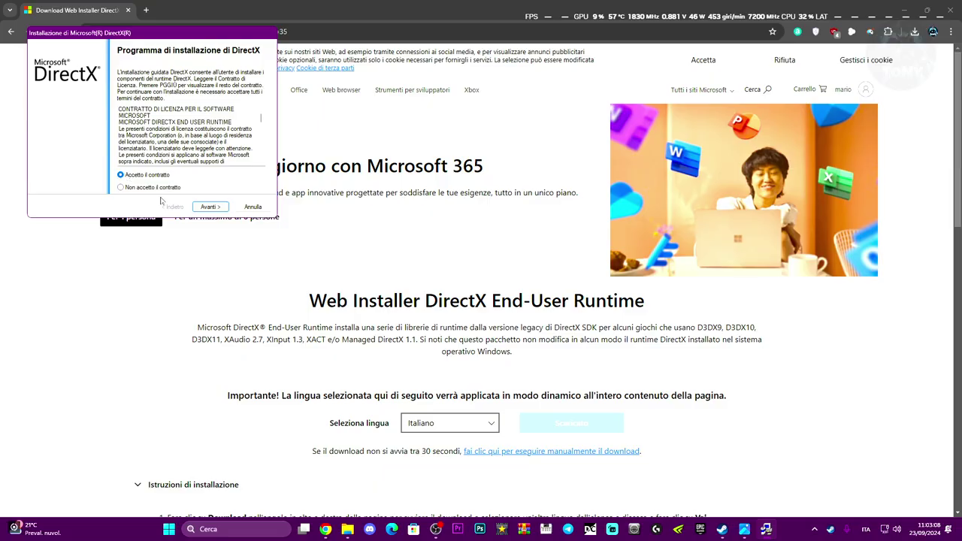
{"action": "left_click", "coordinate": [210, 207]}
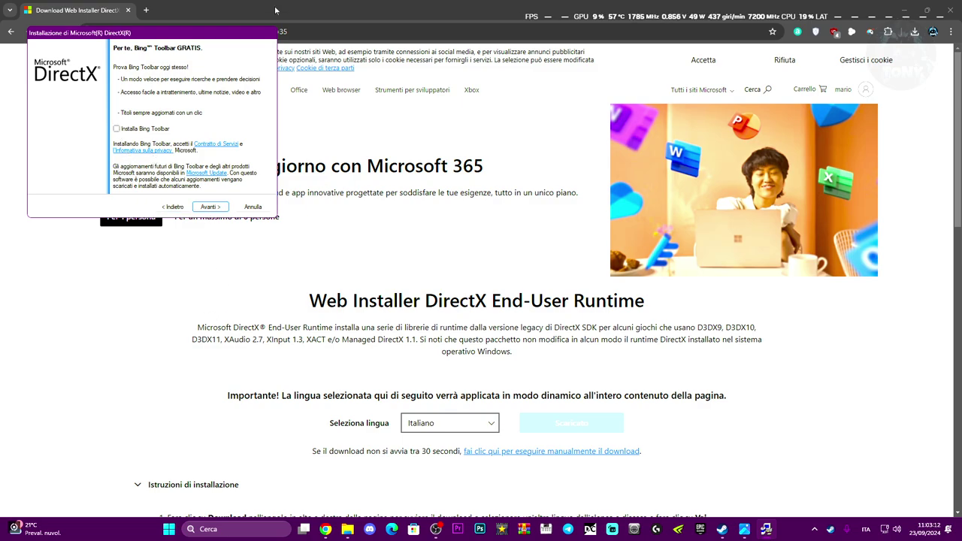
{"action": "left_click", "coordinate": [253, 207]}
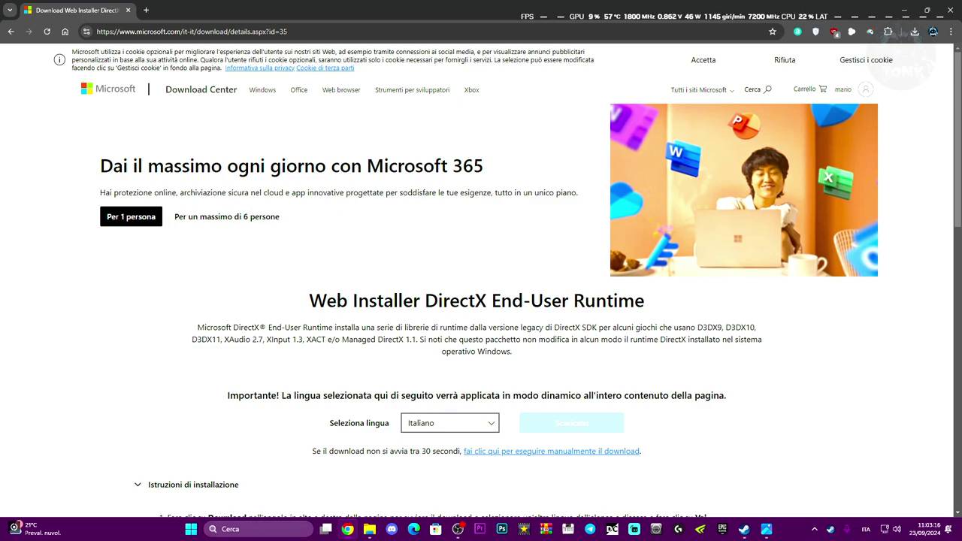
Search for "NVIDIA APP" in a new browser tab and open NVIDIA's official download page for the app.
{"action": "left_click", "coordinate": [147, 9]}
{"action": "type", "text": "NVIDIA A"}
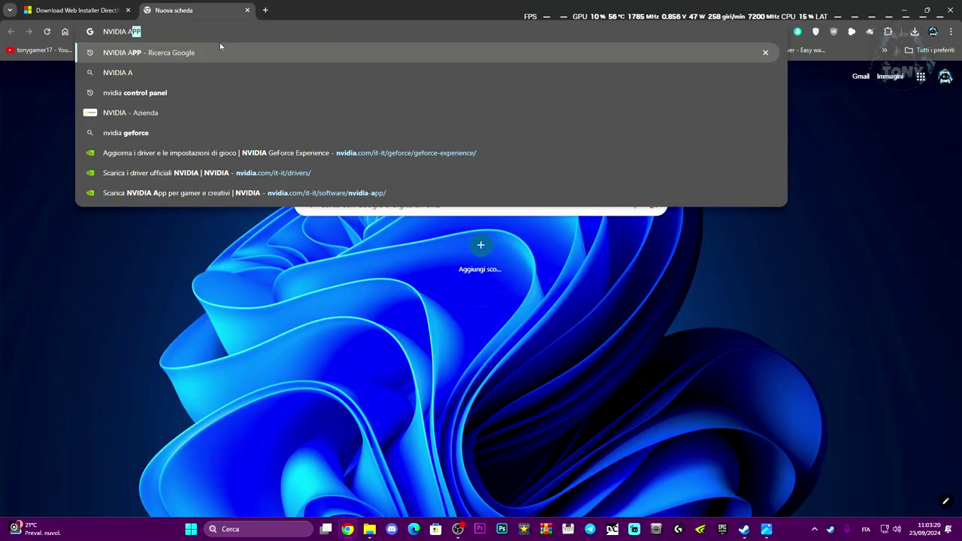
{"action": "type", "text": "PP"}
{"action": "key", "text": "Return"}
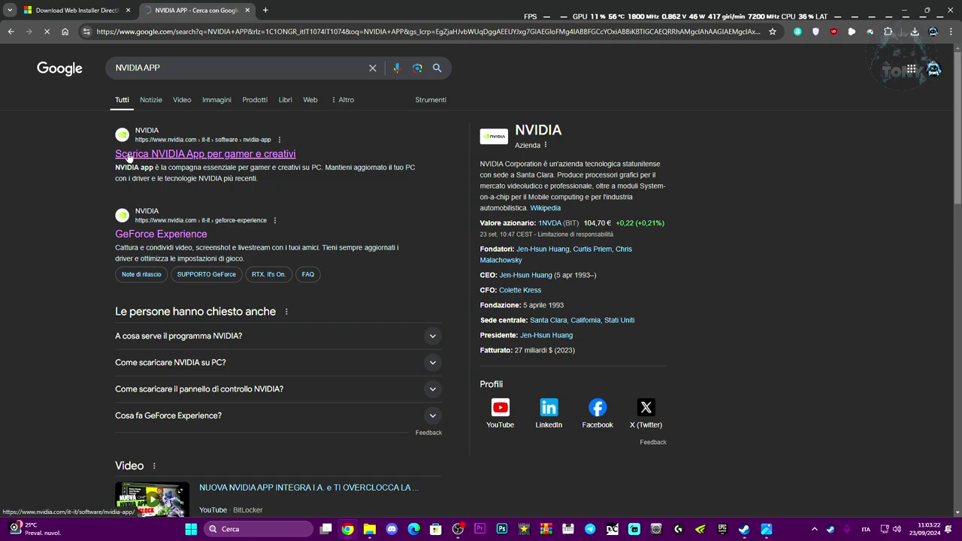
{"action": "left_click", "coordinate": [130, 156]}
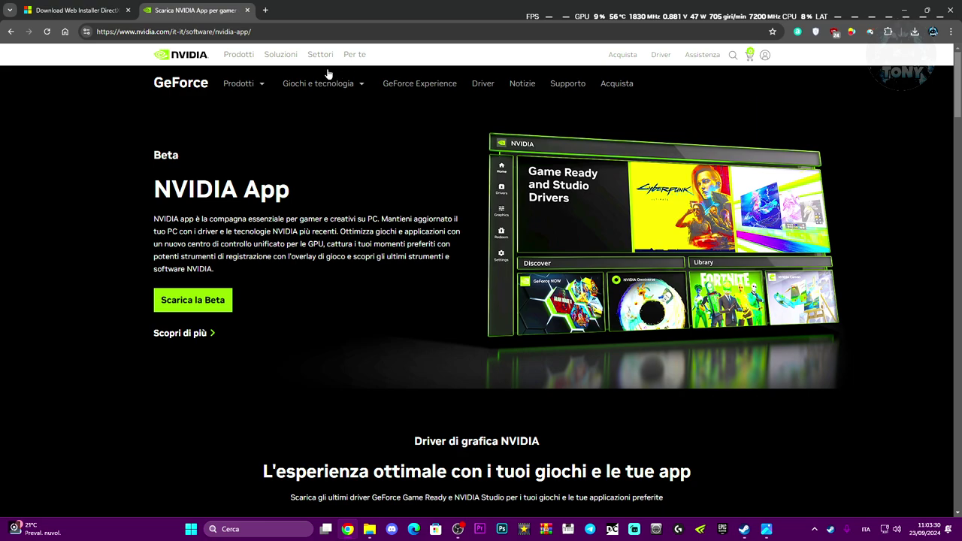
Search Windows for "AMD ADRENALIN" to look up AMD's driver software, and dismiss the search.
{"action": "key", "text": "super+s"}
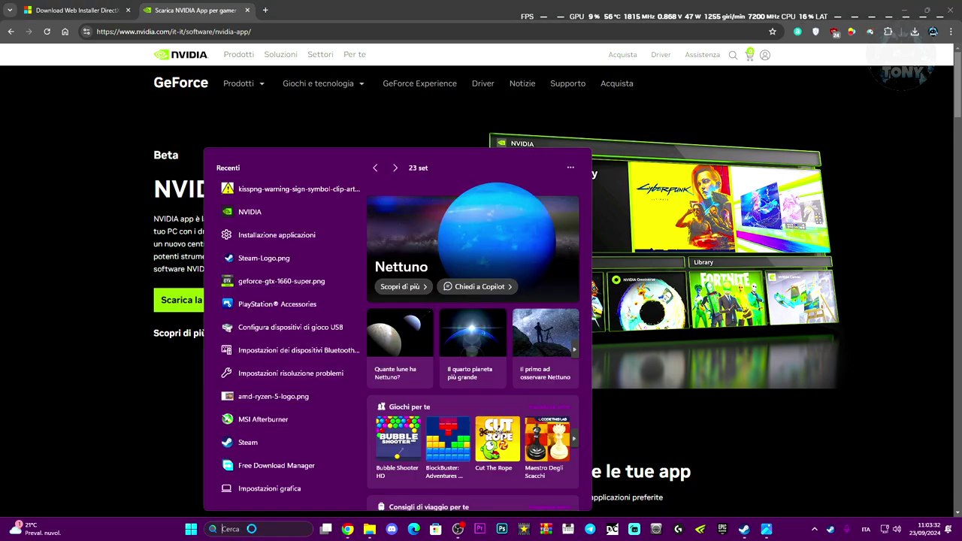
{"action": "type", "text": "AMD ADRENALIN"}
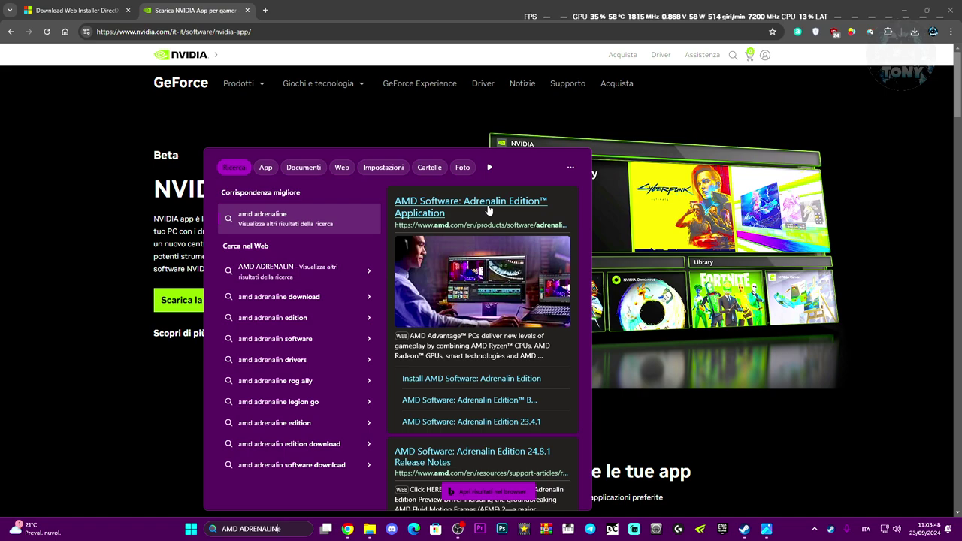
{"action": "left_click", "coordinate": [799, 432]}
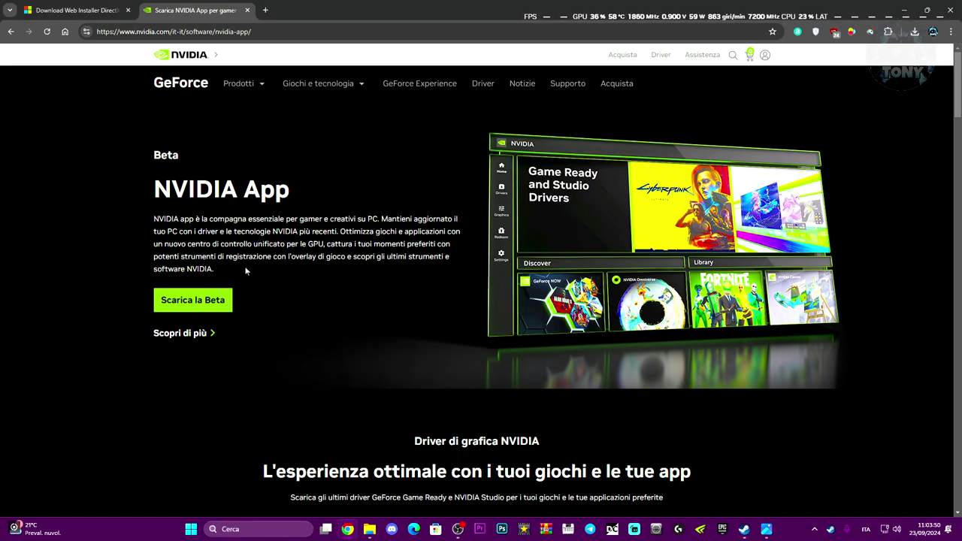
Launch the NVIDIA app from the Windows search, show its driver updates and switch the driver type to Driver Studio.
{"action": "left_click", "coordinate": [250, 530]}
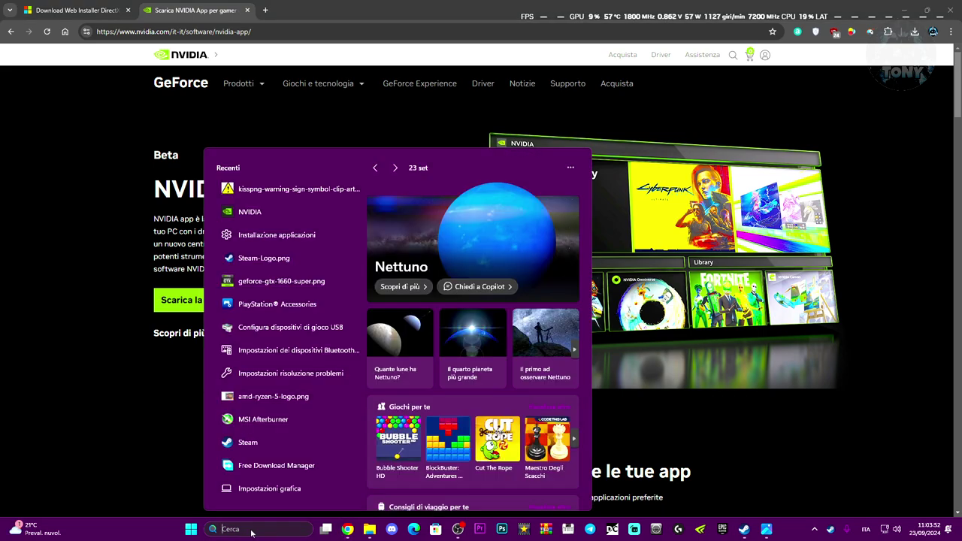
{"action": "key", "text": "Return"}
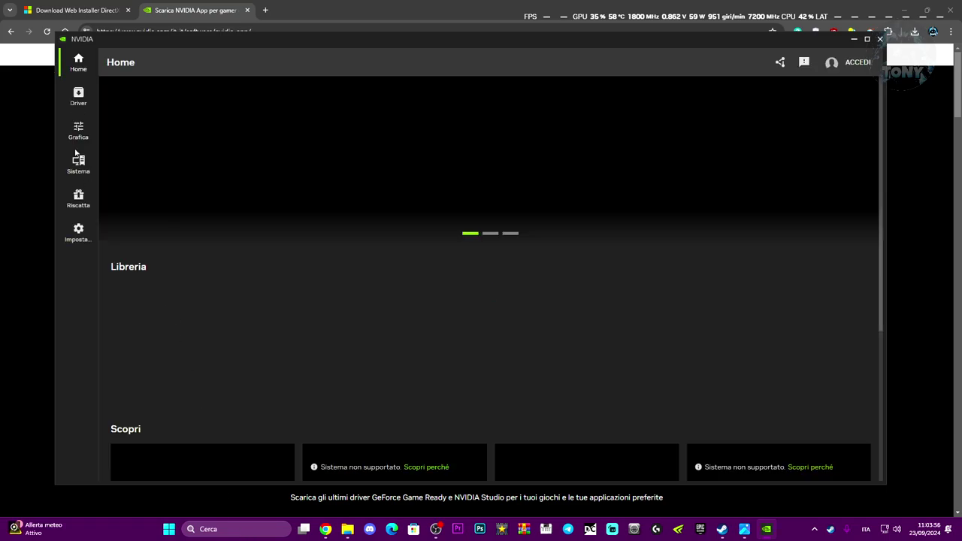
{"action": "left_click", "coordinate": [78, 96]}
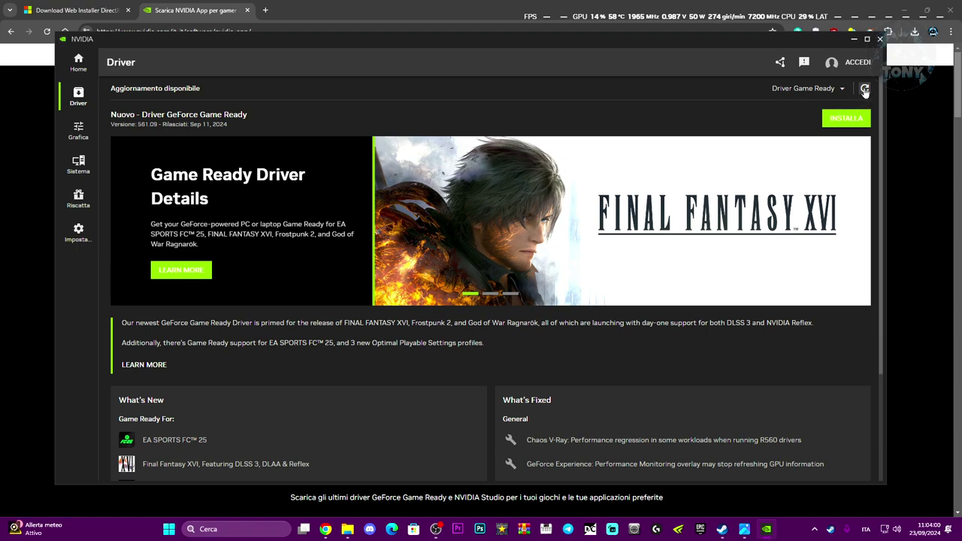
{"action": "left_click", "coordinate": [838, 90]}
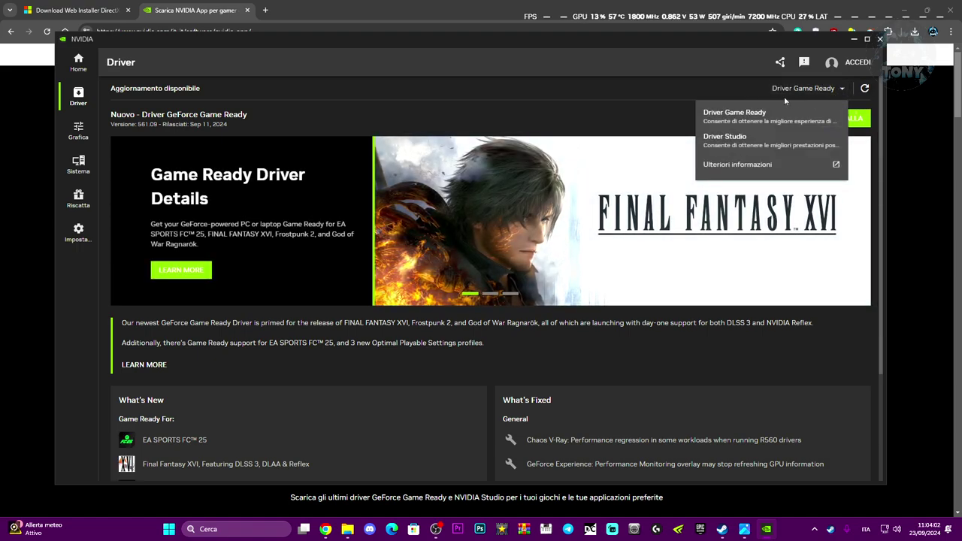
{"action": "left_click", "coordinate": [781, 139]}
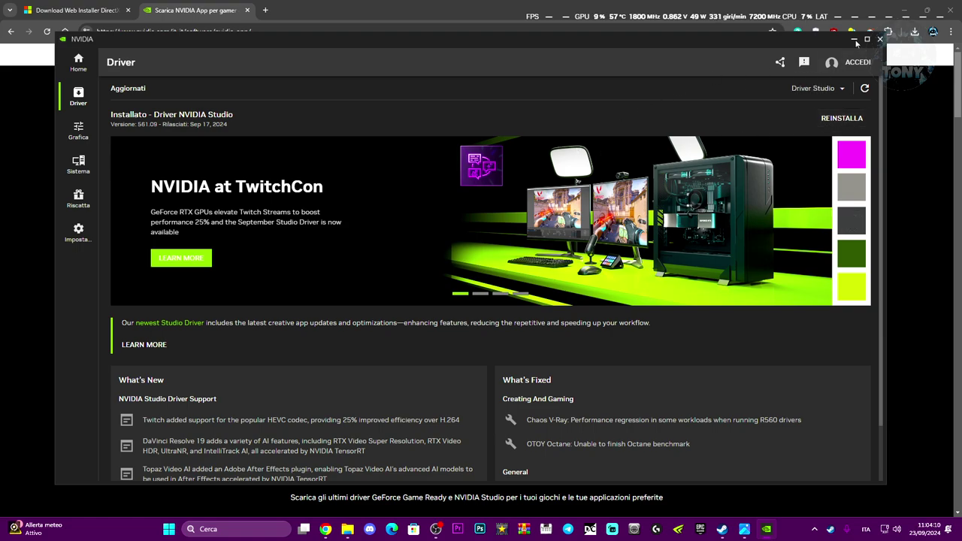
Put away the NVIDIA app and browser windows to return to the desktop, and select the FC 25 folder.
{"action": "key", "text": "alt+Tab"}
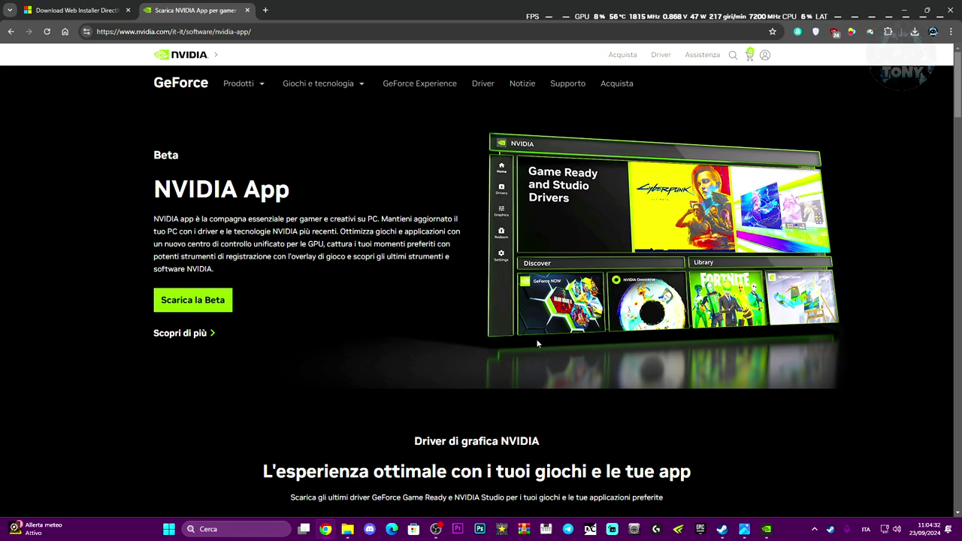
{"action": "left_click", "coordinate": [897, 6]}
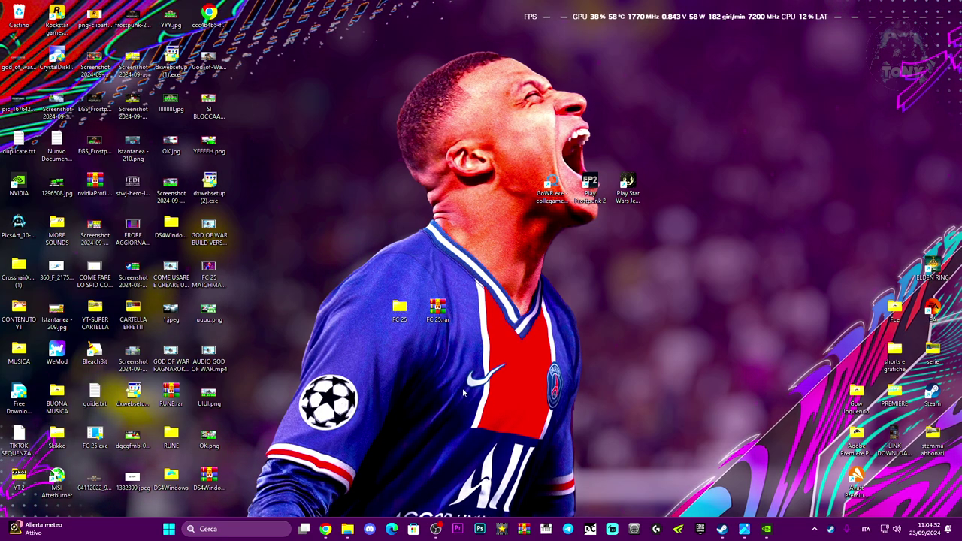
{"action": "left_click", "coordinate": [398, 309]}
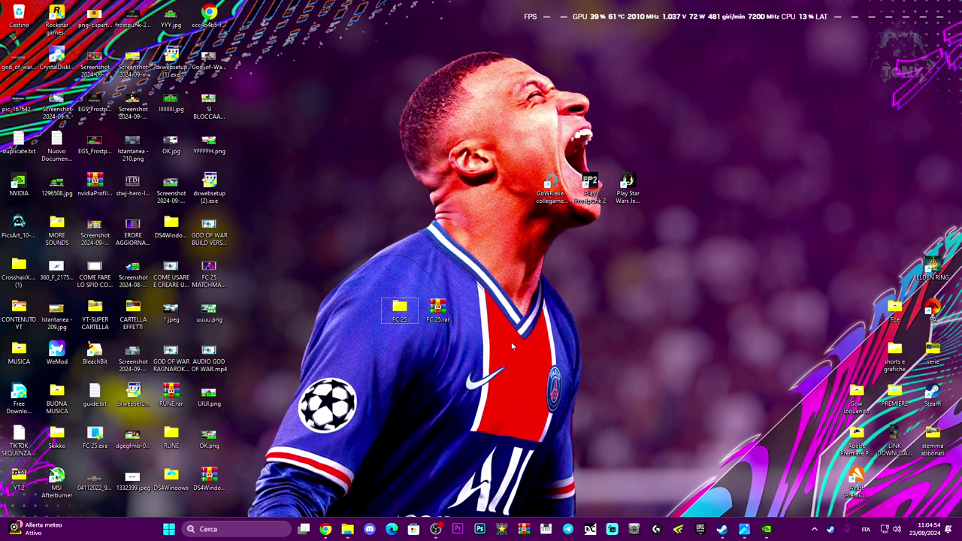